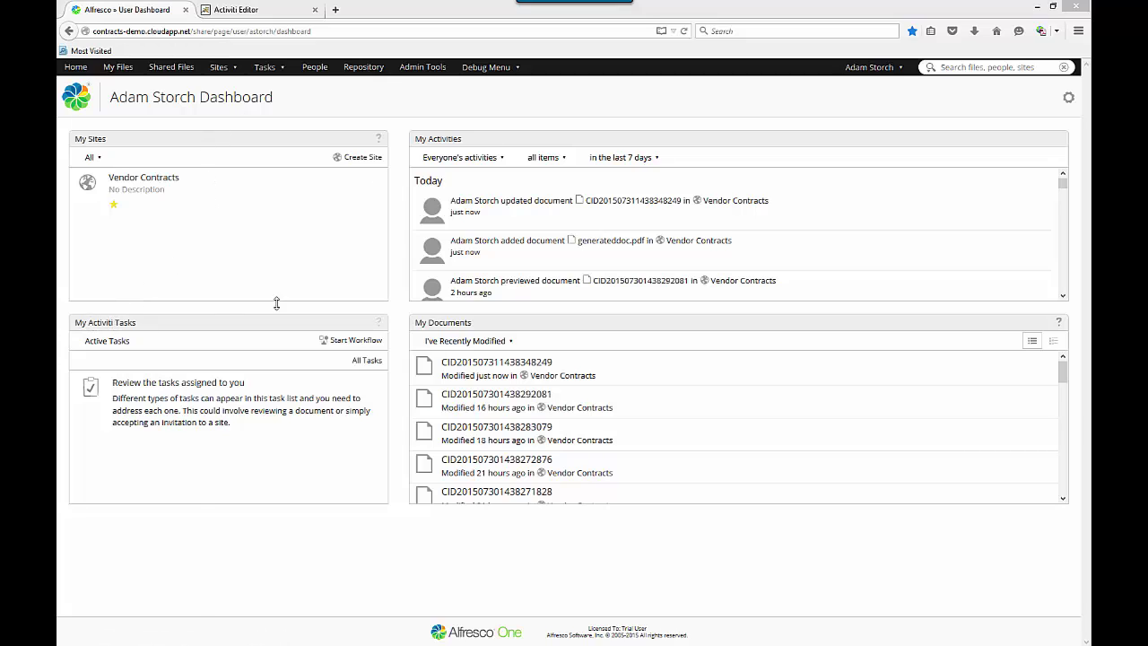
Start a new workflow from the My Activiti Tasks dashlet.
left_click(355, 341)
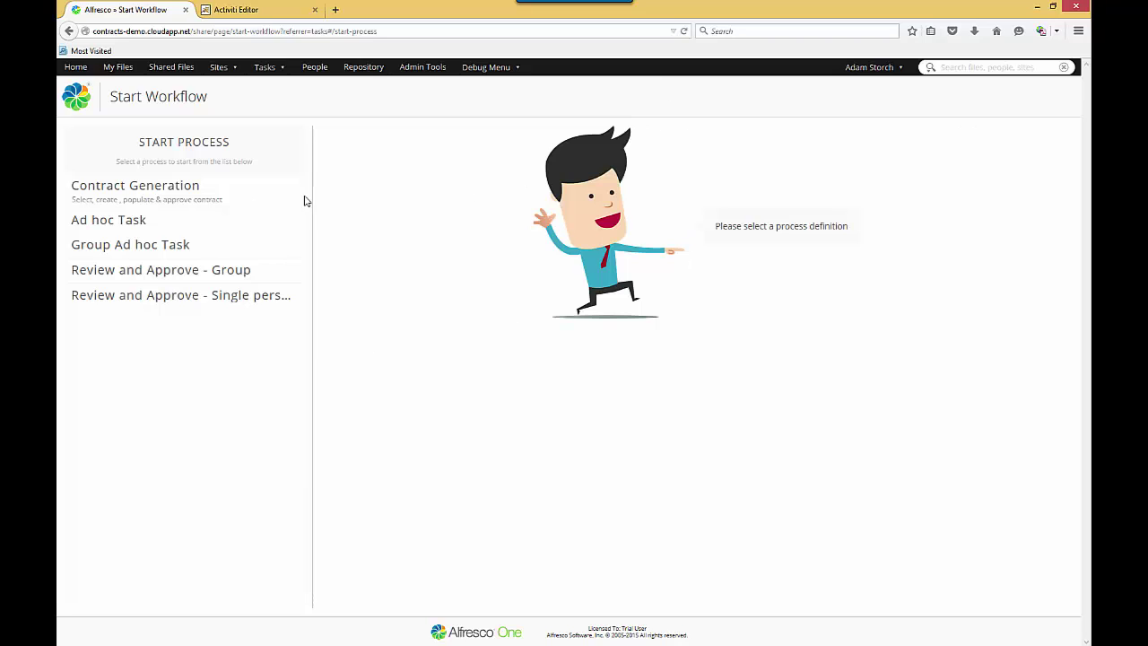
Choose the Contract Generation process and set Contract Type to Non Disclosure Agreement.
left_click(143, 193)
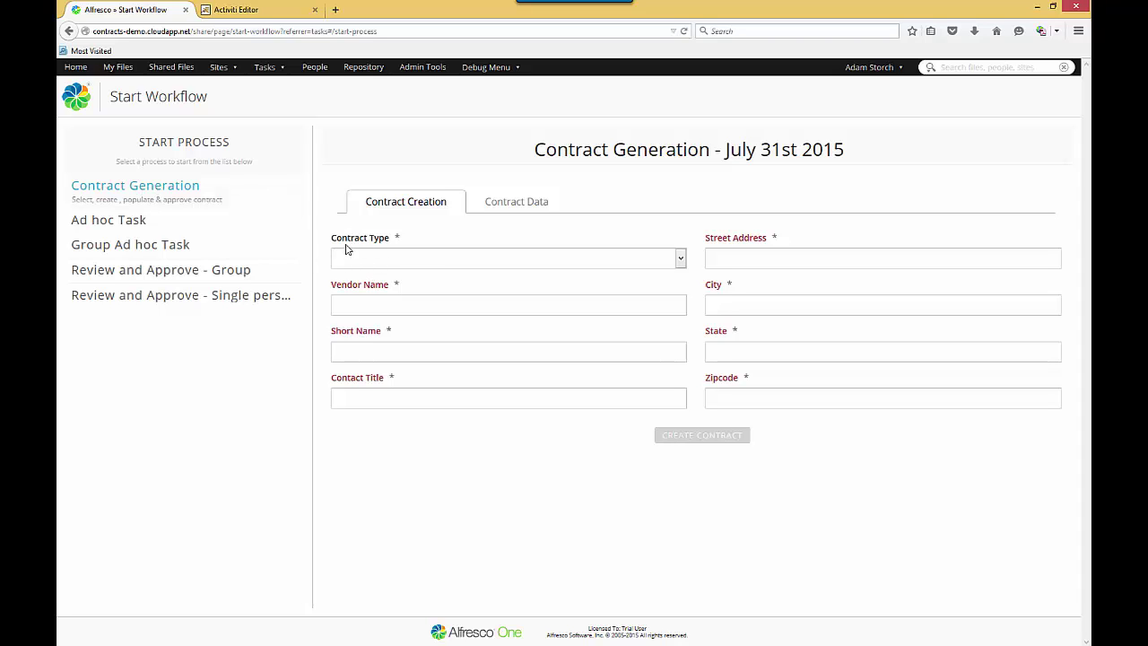
left_click(394, 260)
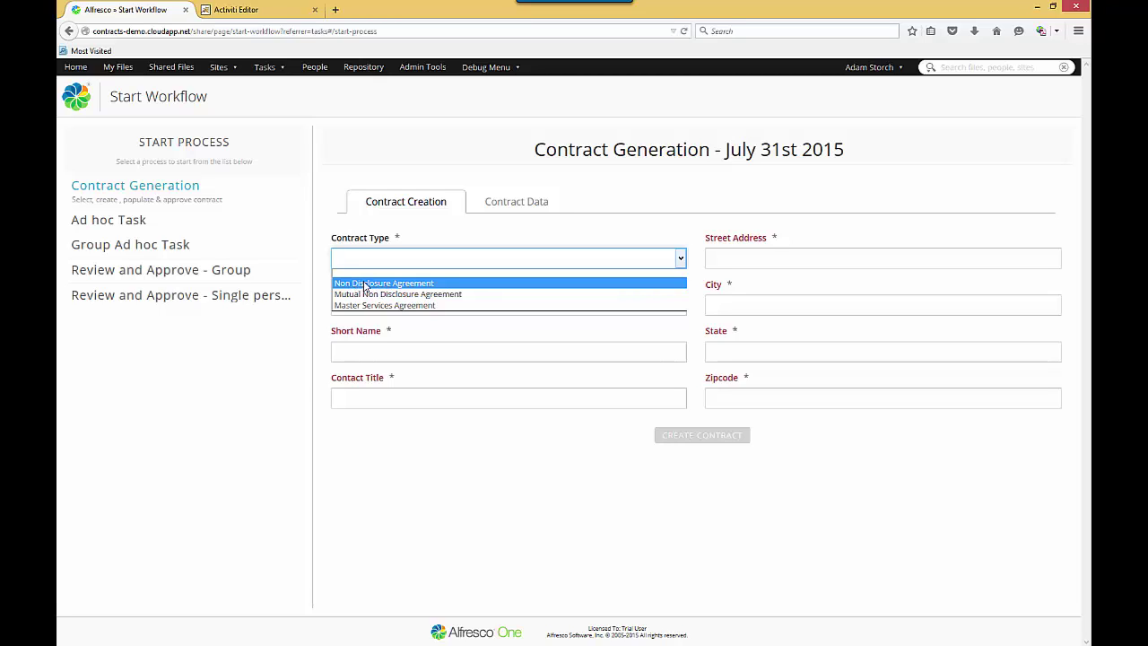
left_click(365, 283)
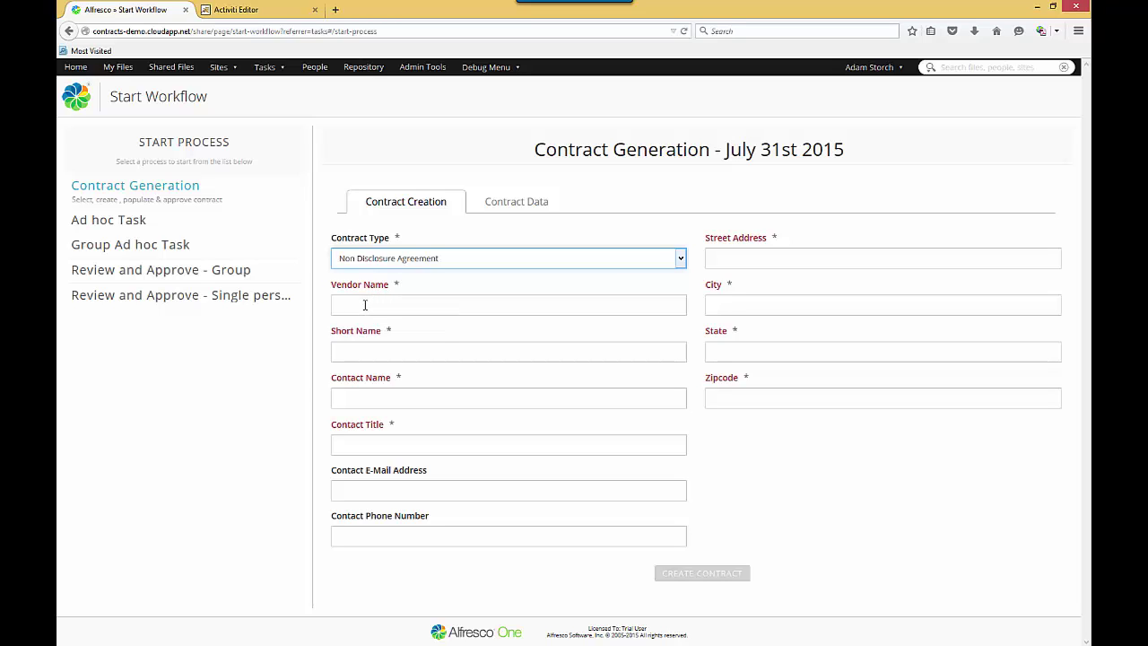
Enter vendor ABC Finance, short name ABC, and the contact's name, title VP Business Solutions, e-mail and phone.
left_click(365, 305)
type("ABC Finance")
key("Tab")
type("ABC")
key("Tab")
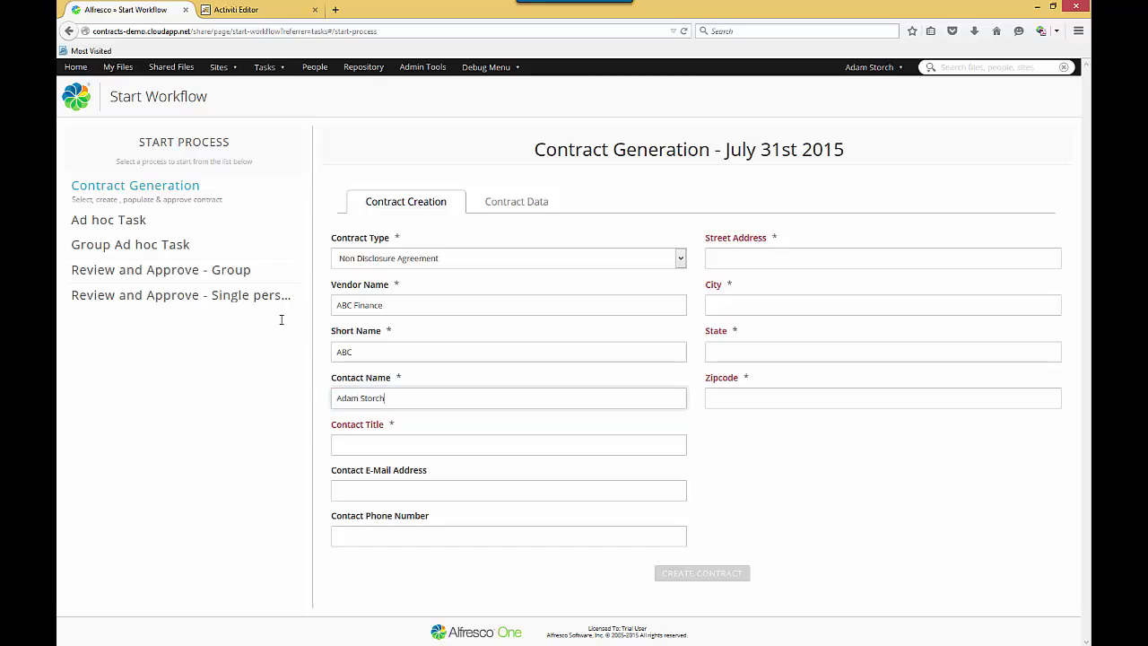
key("Tab")
type("VP Business Solutions")
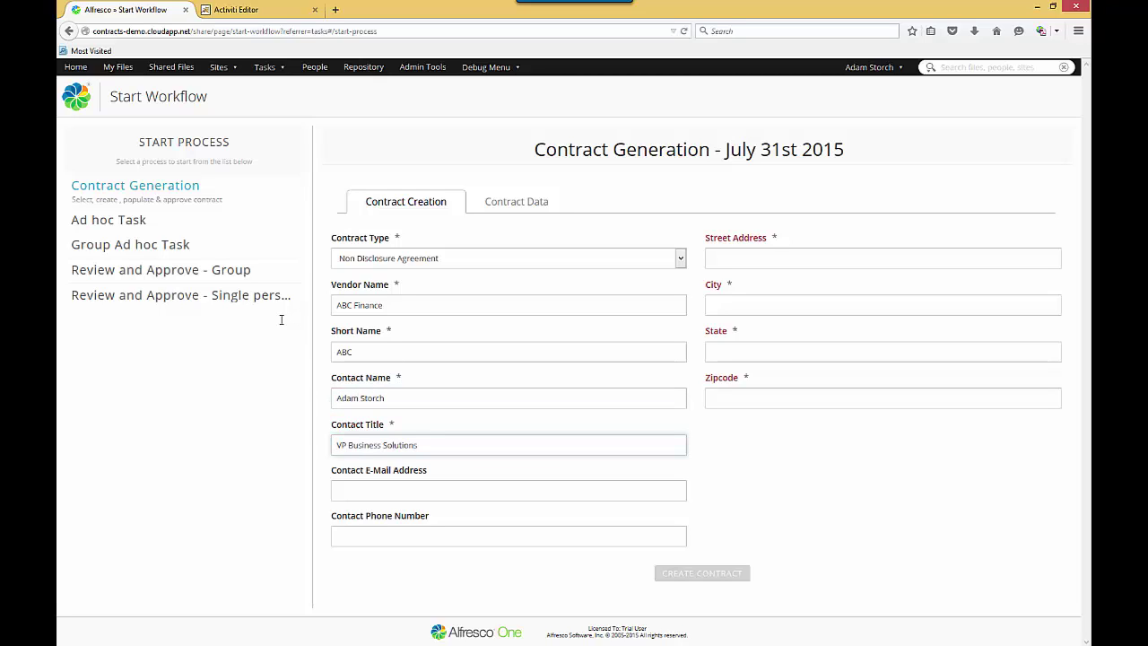
key("Tab")
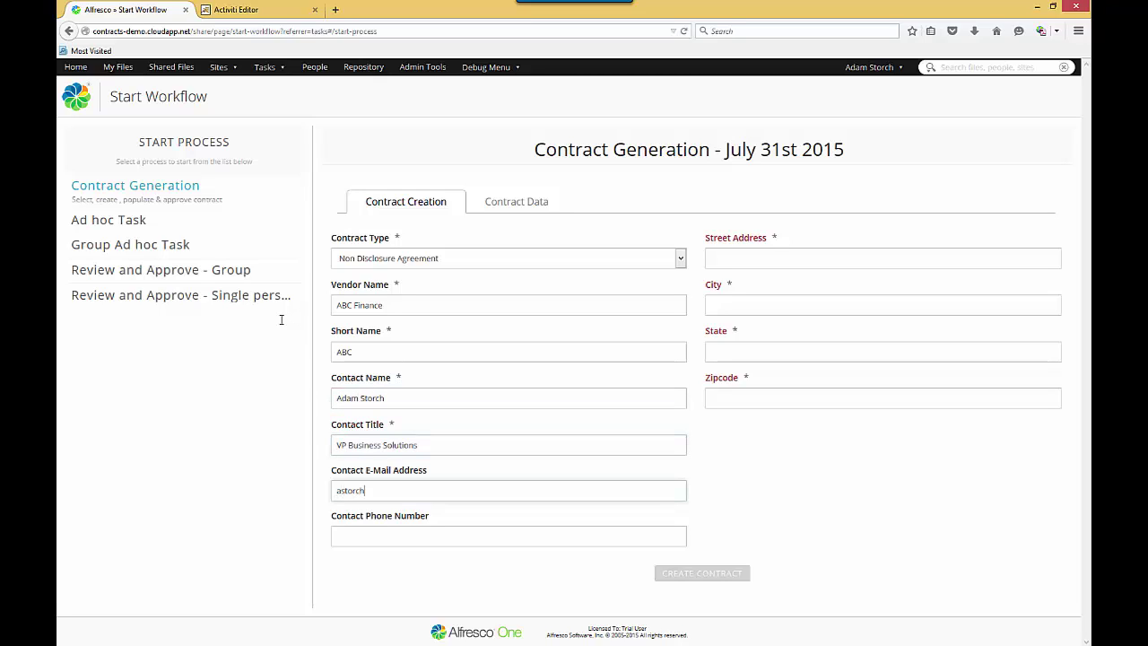
key("Tab")
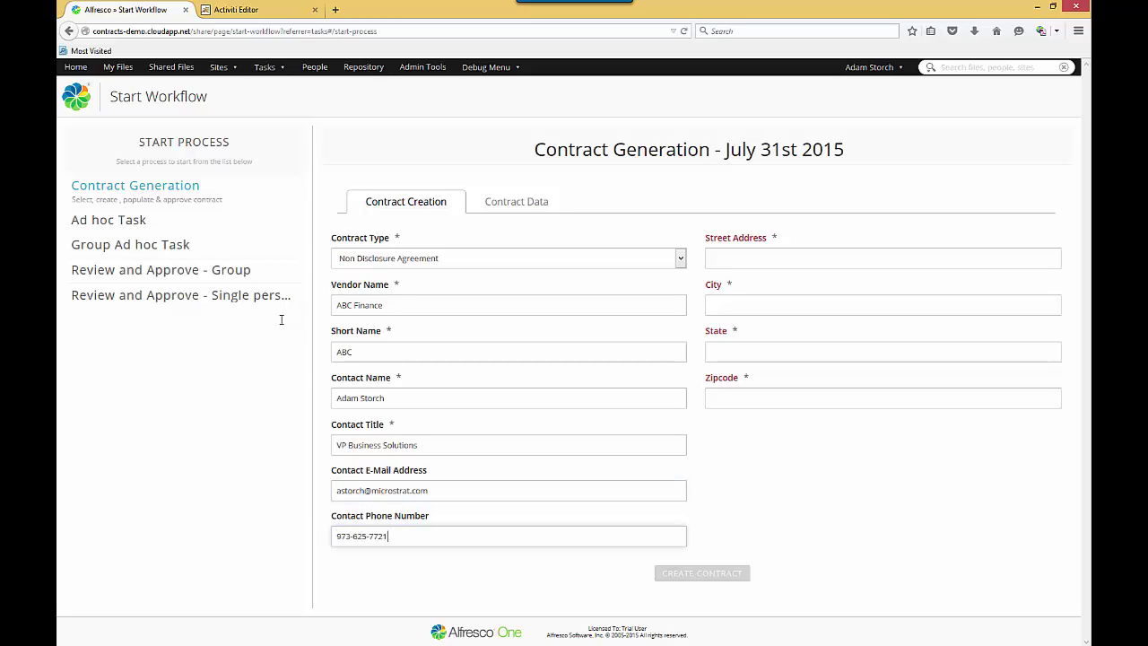
Fill in the vendor contact's street address, city, state and zipcode.
left_click(775, 256)
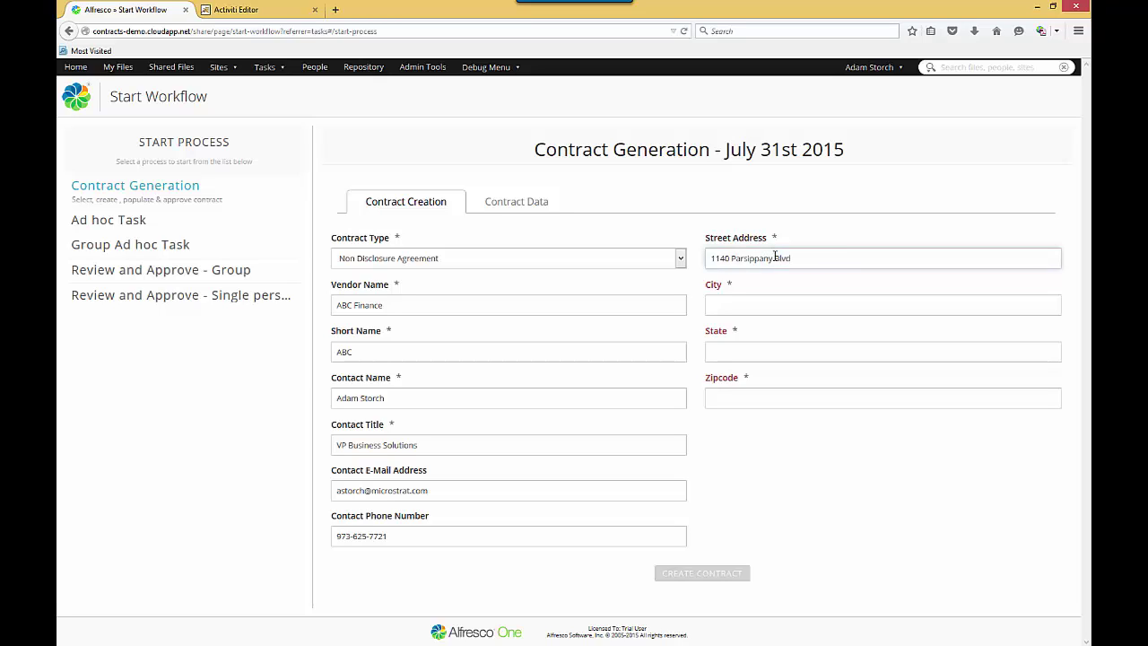
key("Tab")
type("Parsippany")
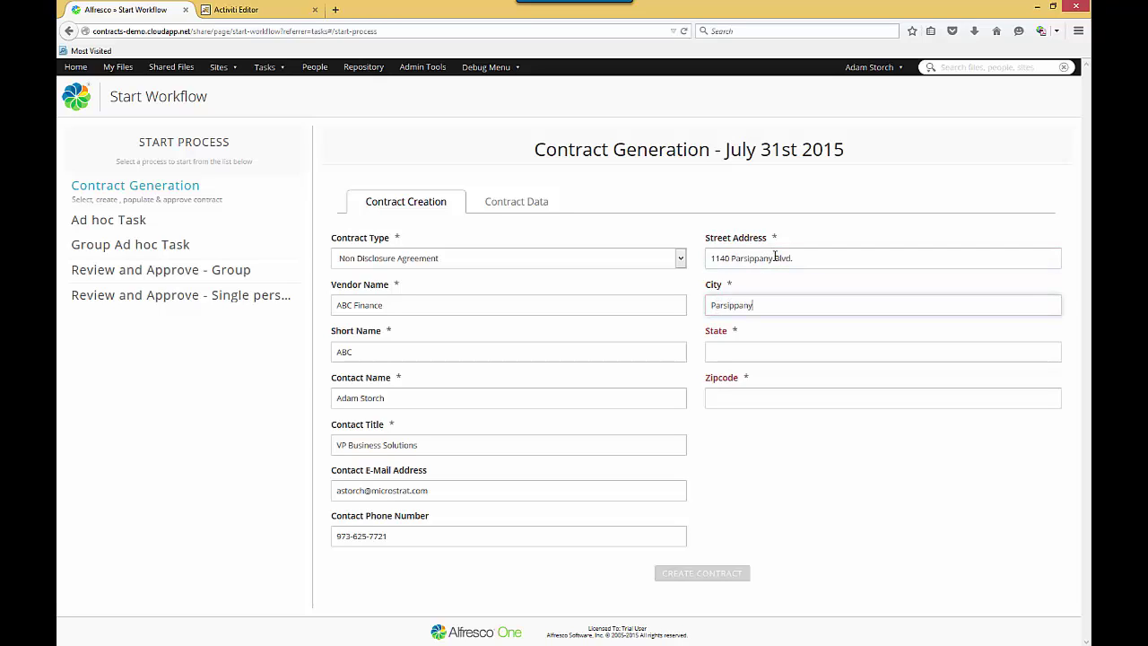
key("Tab")
type("NJ")
key("Tab")
type("08854")
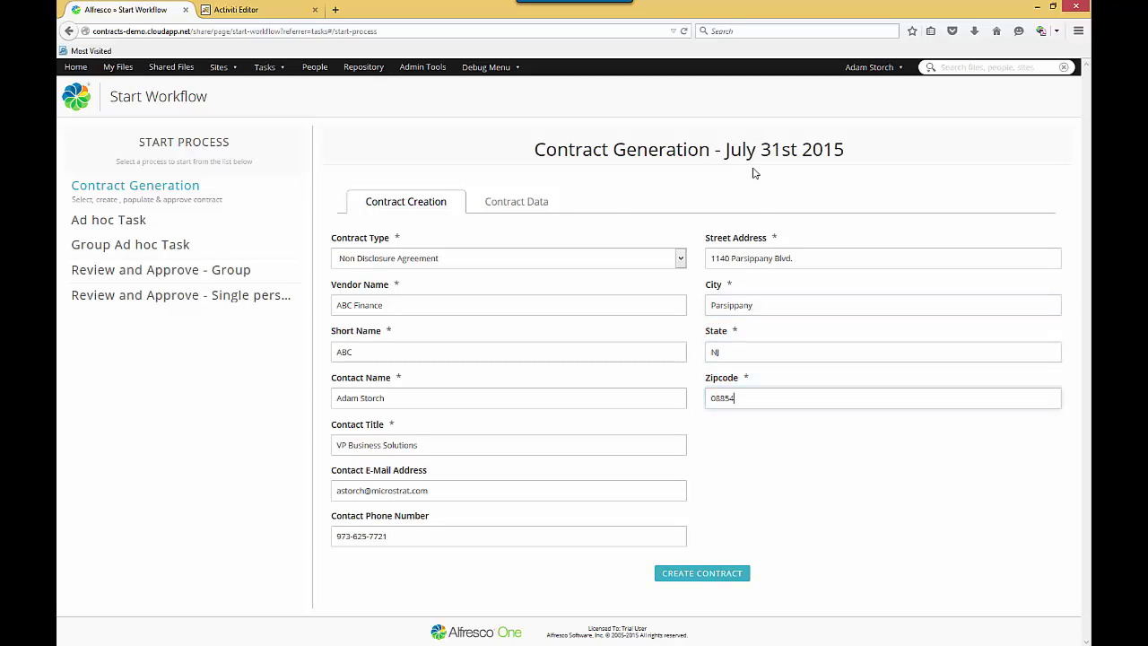
In Contract Data, set department Finance, contract value 1200000 and auto renewal Yes.
left_click(516, 206)
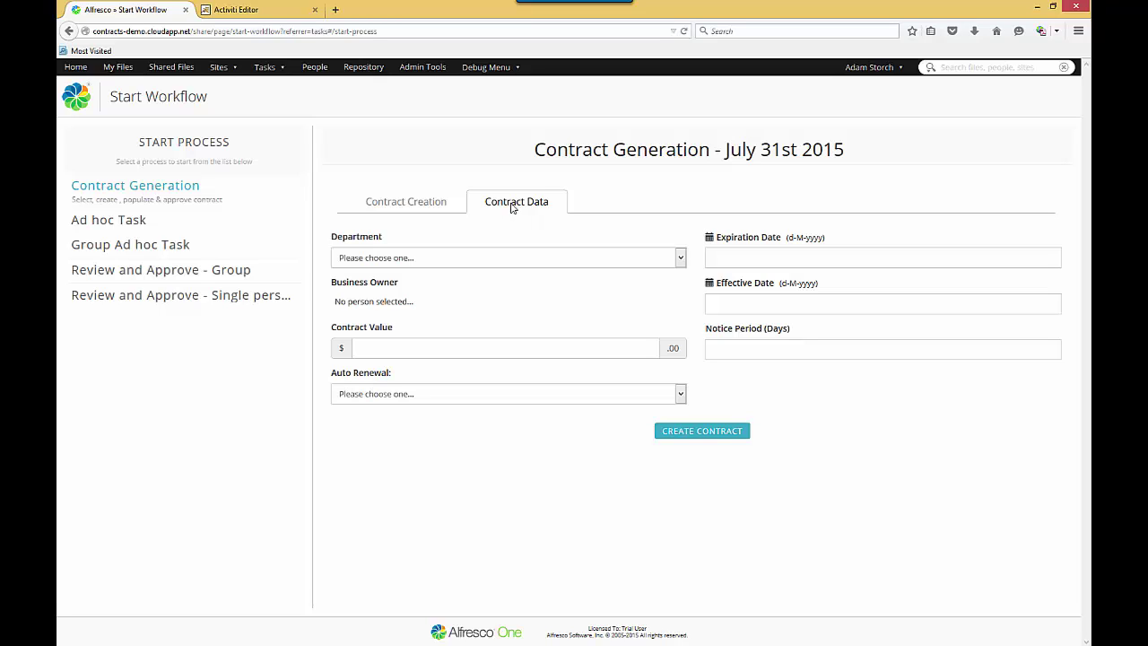
left_click(419, 257)
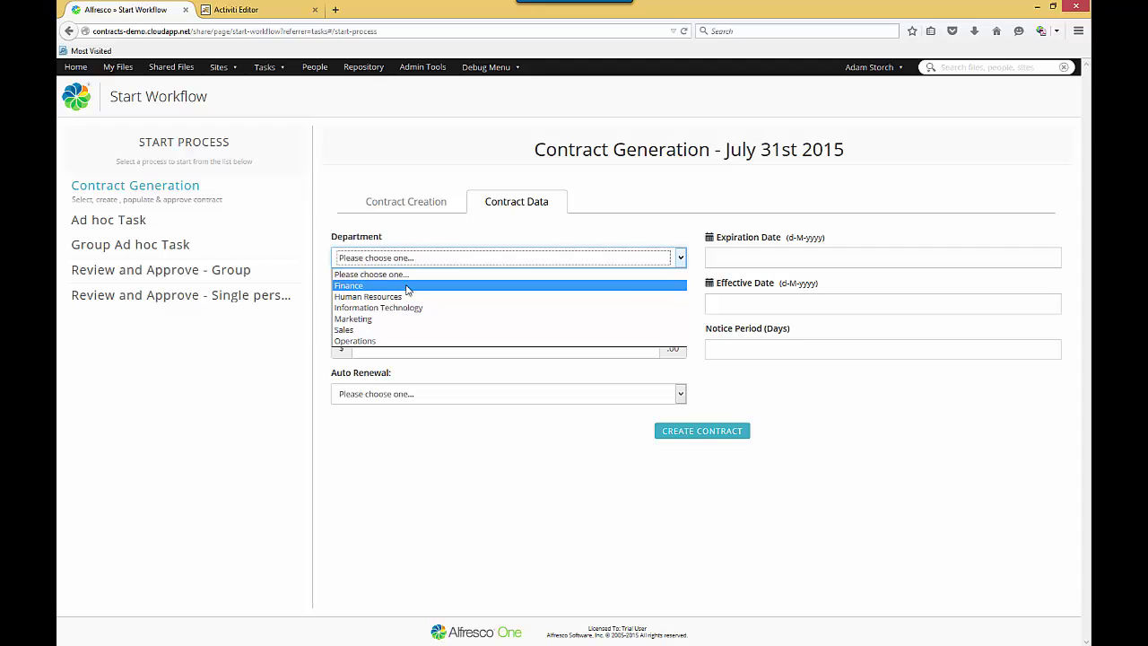
left_click(400, 286)
left_click(391, 347)
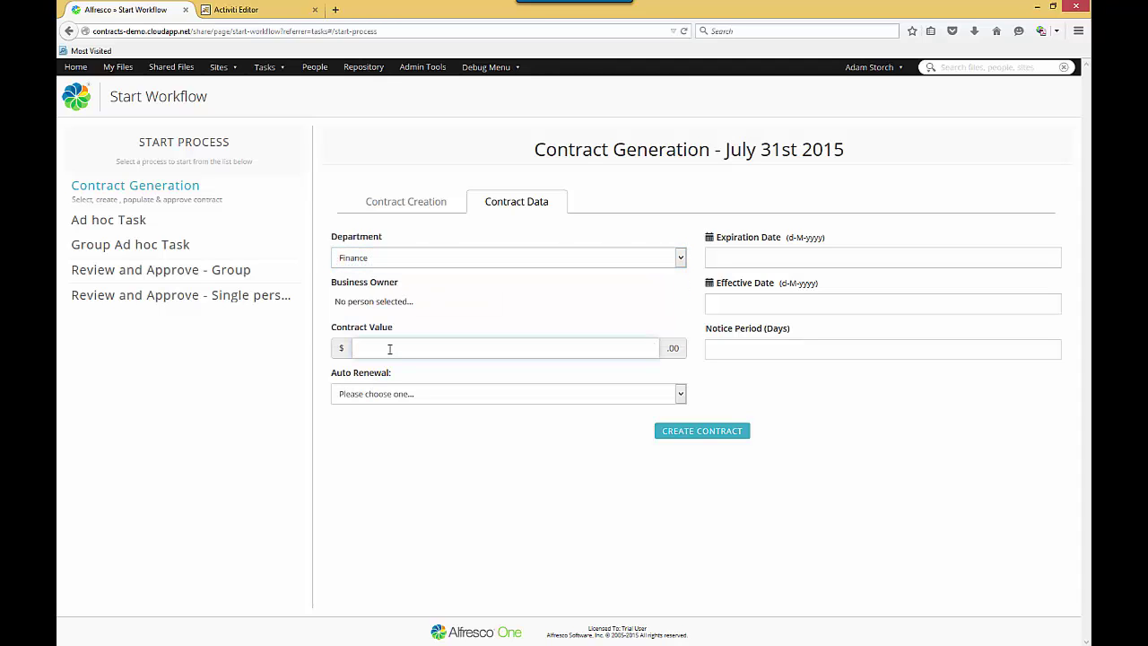
type("1200000")
left_click(412, 397)
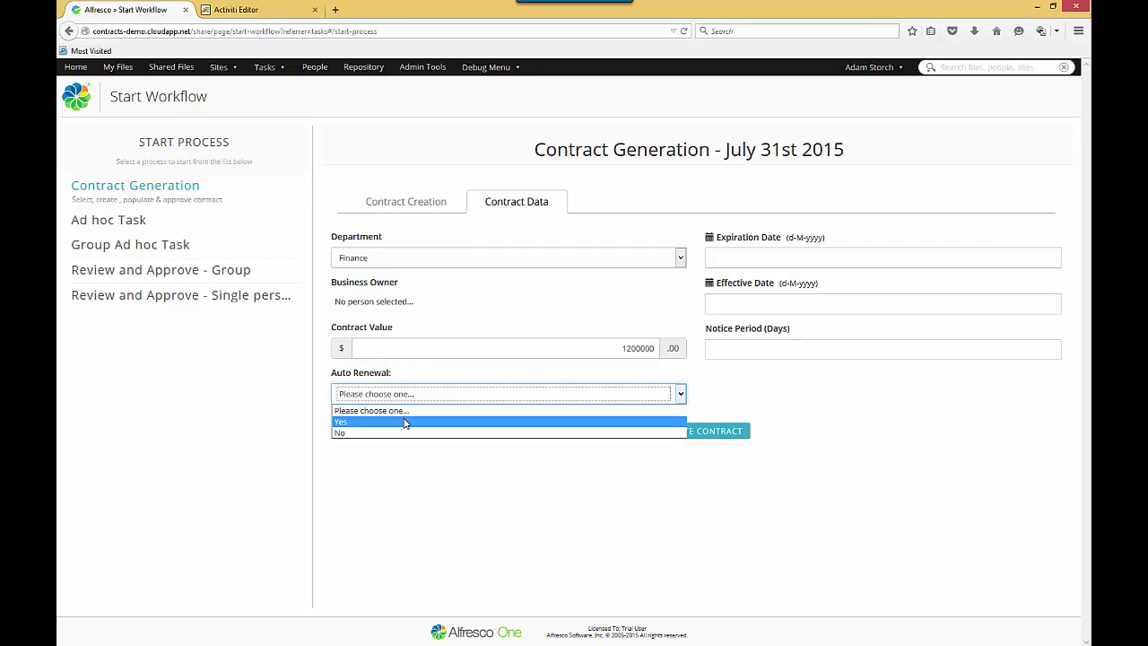
left_click(401, 422)
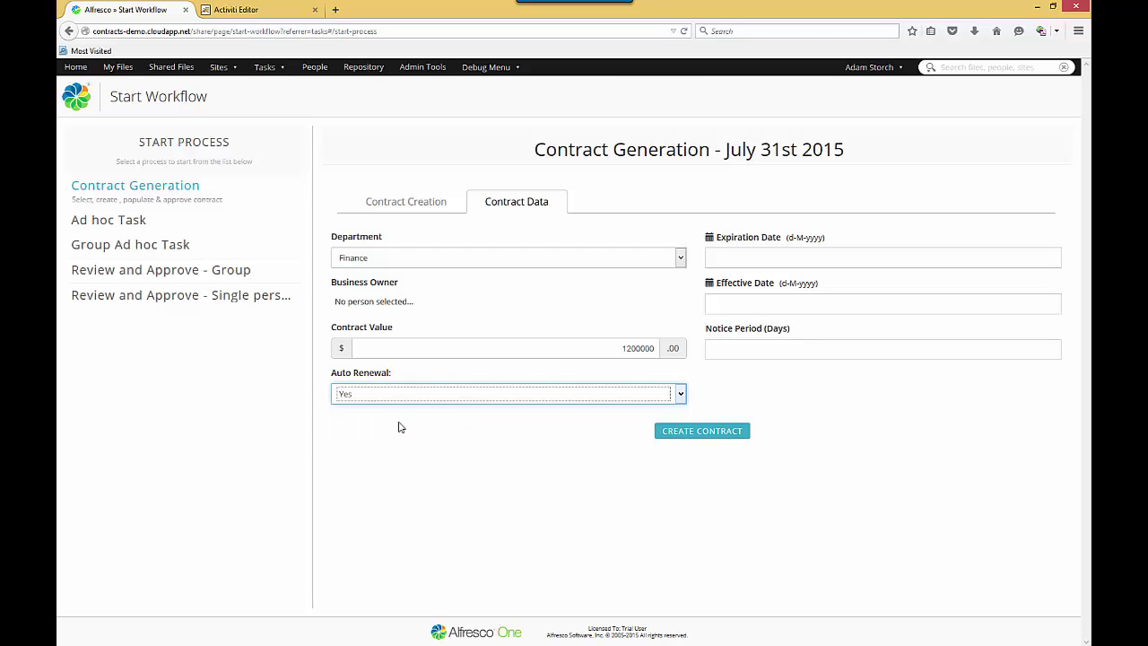
Set the expiration date to 15-7-2016 in the date picker.
left_click(750, 255)
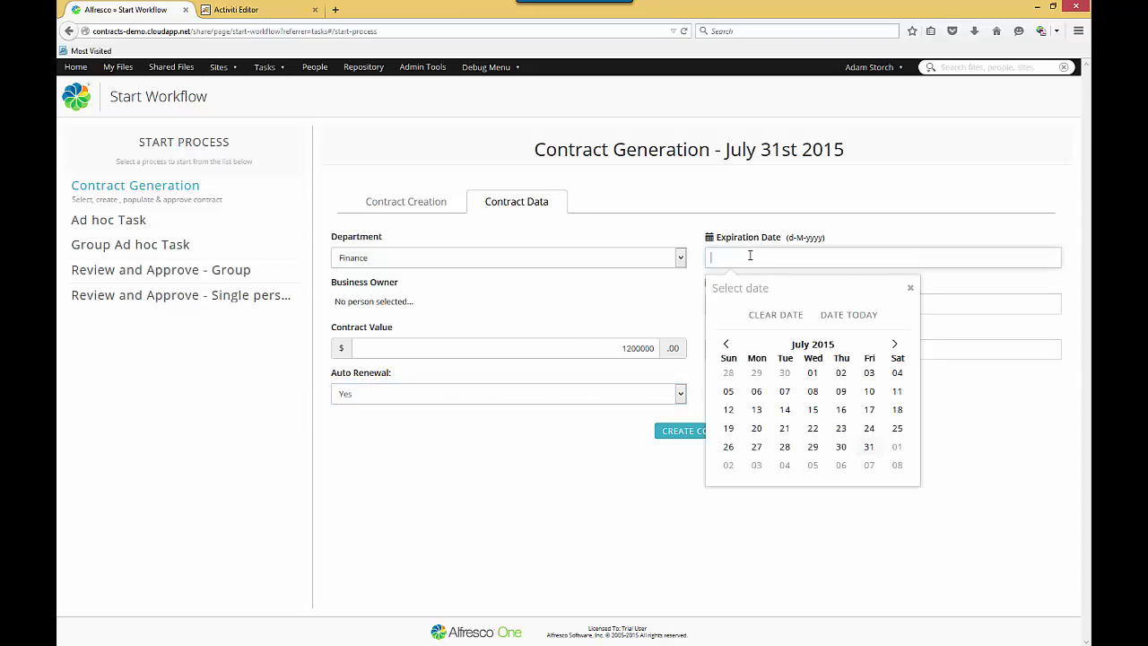
left_click(896, 346)
left_click(895, 346)
left_click(895, 346)
left_click(895, 346)
left_click(896, 346)
left_click(895, 346)
left_click(896, 346)
left_click(895, 347)
left_click(895, 346)
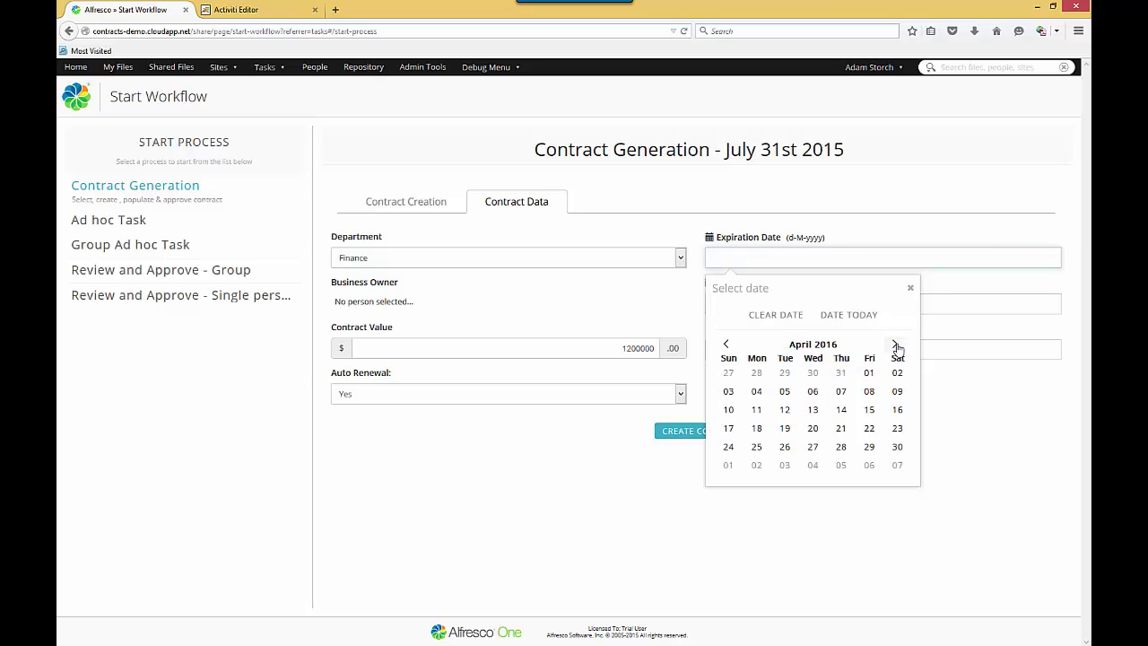
left_click(895, 346)
left_click(896, 346)
left_click(895, 346)
left_click(867, 413)
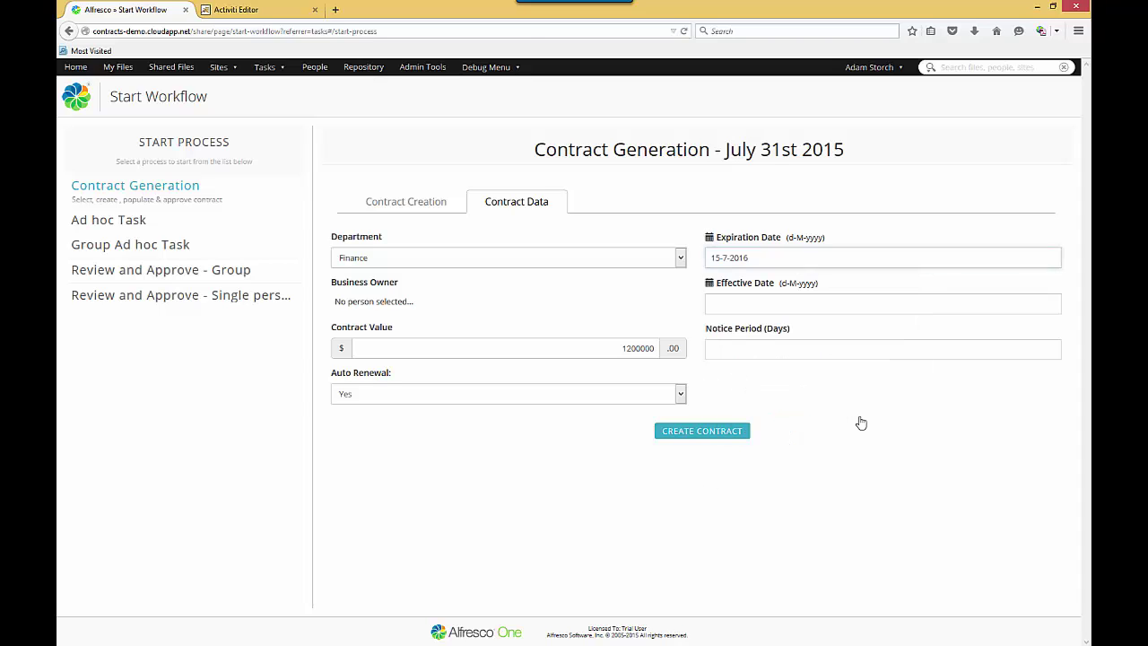
Set the effective date to 16-7-2015 and the notice period to 45 days.
left_click(766, 306)
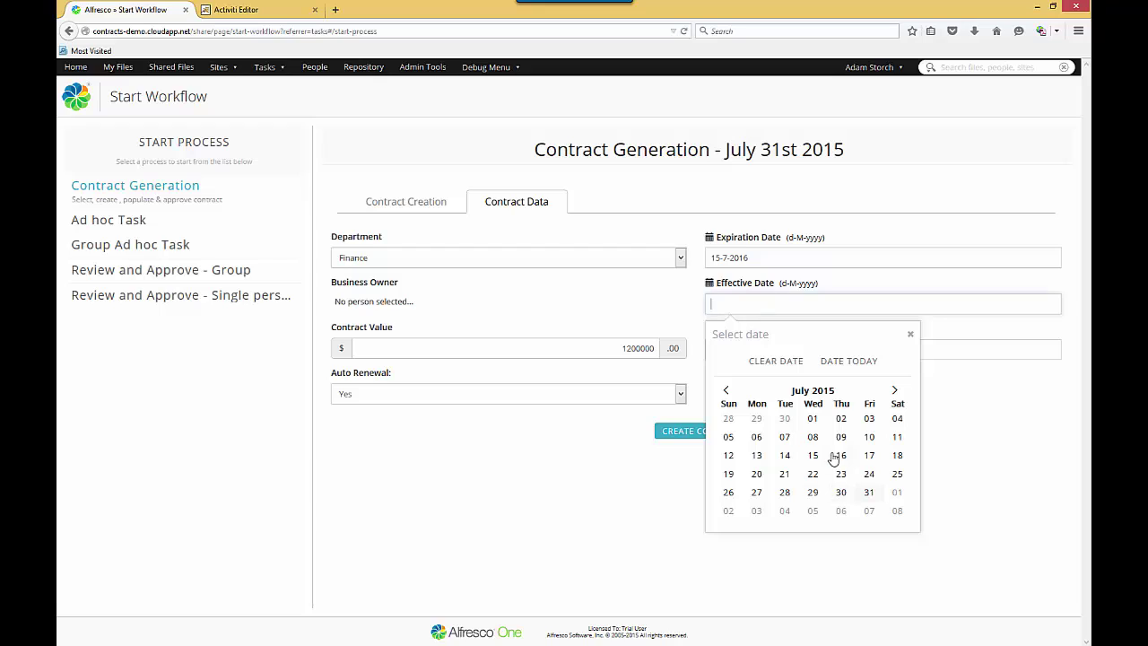
left_click(841, 454)
left_click(770, 348)
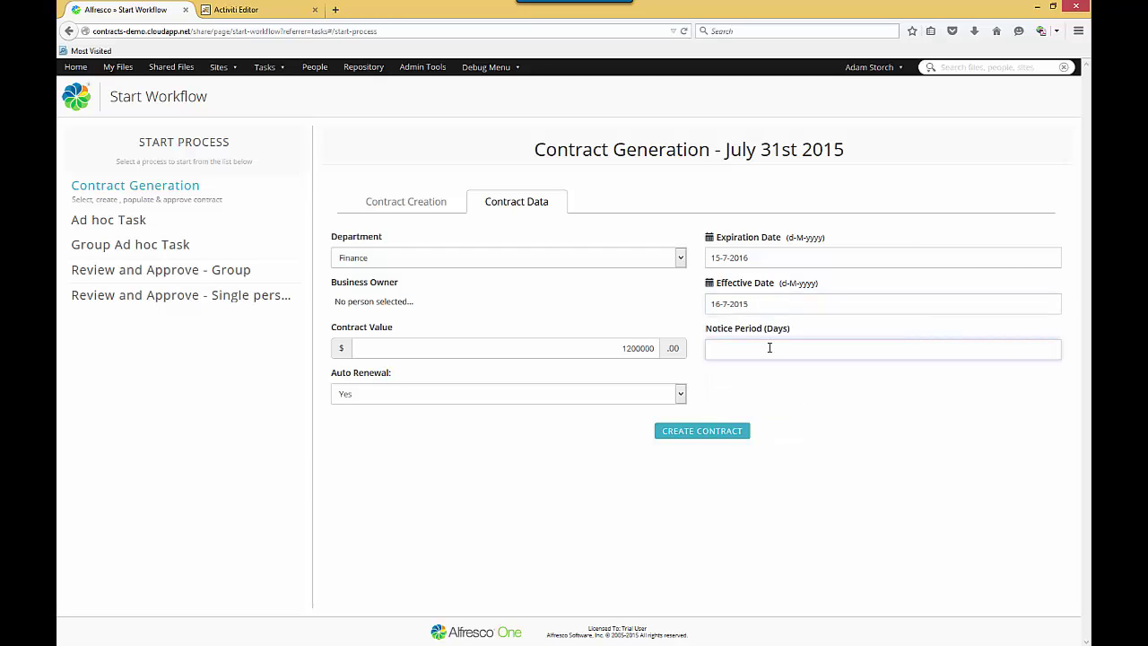
type("45")
Create the contract from the entered NDA data.
left_click(705, 432)
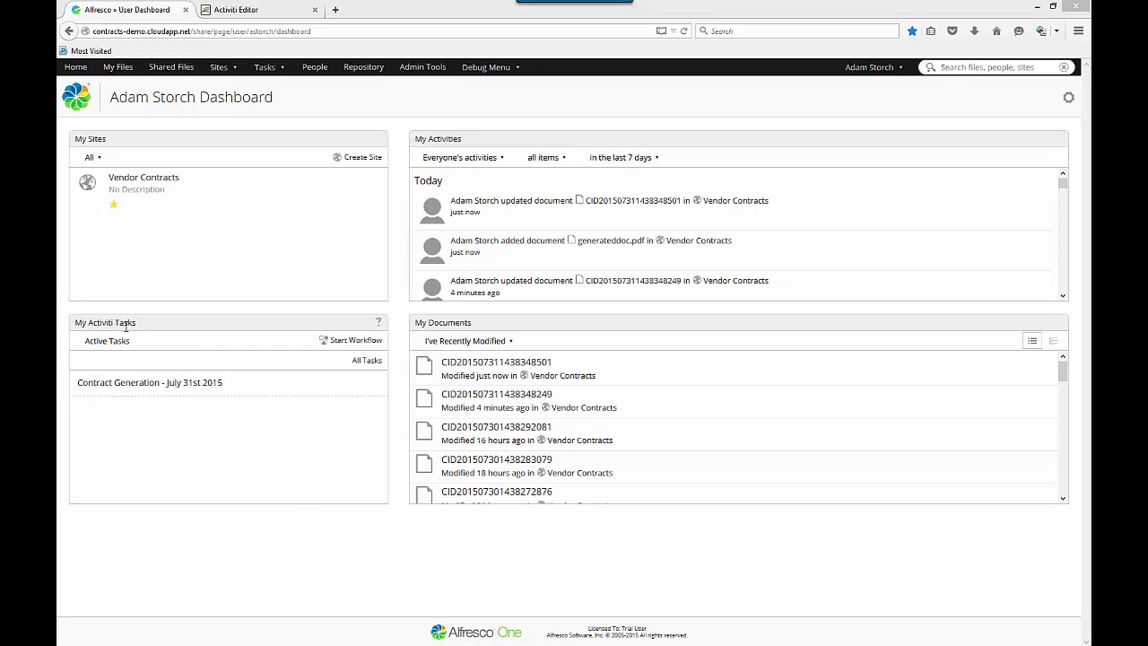
Open the Contract Generation - July 31st 2015 task and scroll down to the contract thumbnail.
left_click(139, 385)
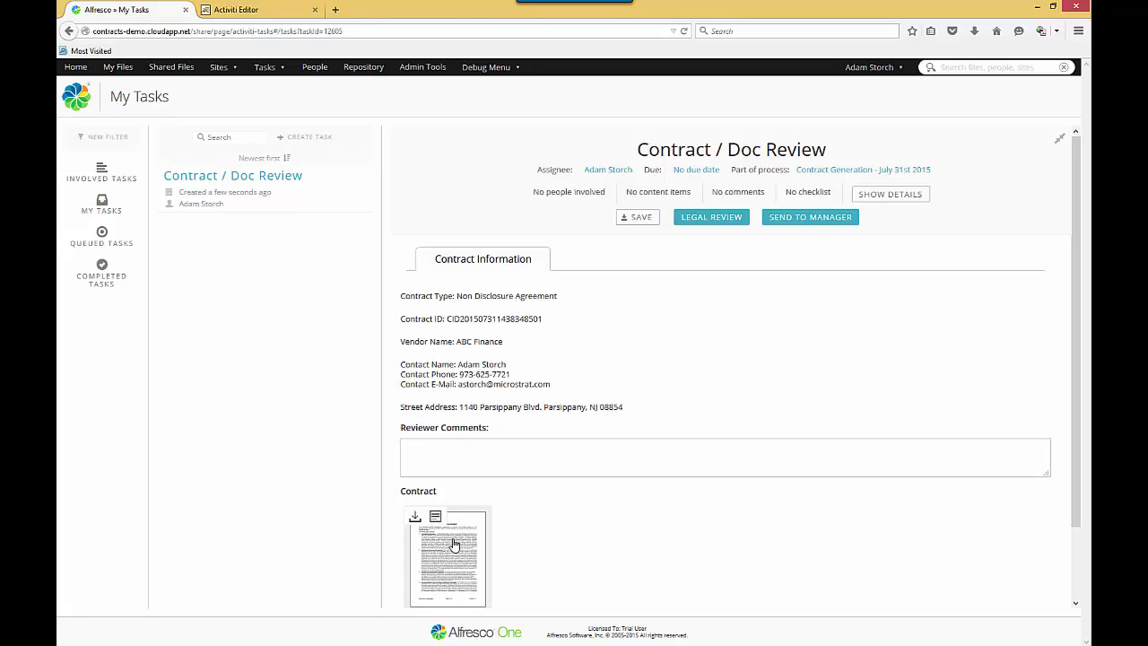
scroll(1077, 314, "down", 1)
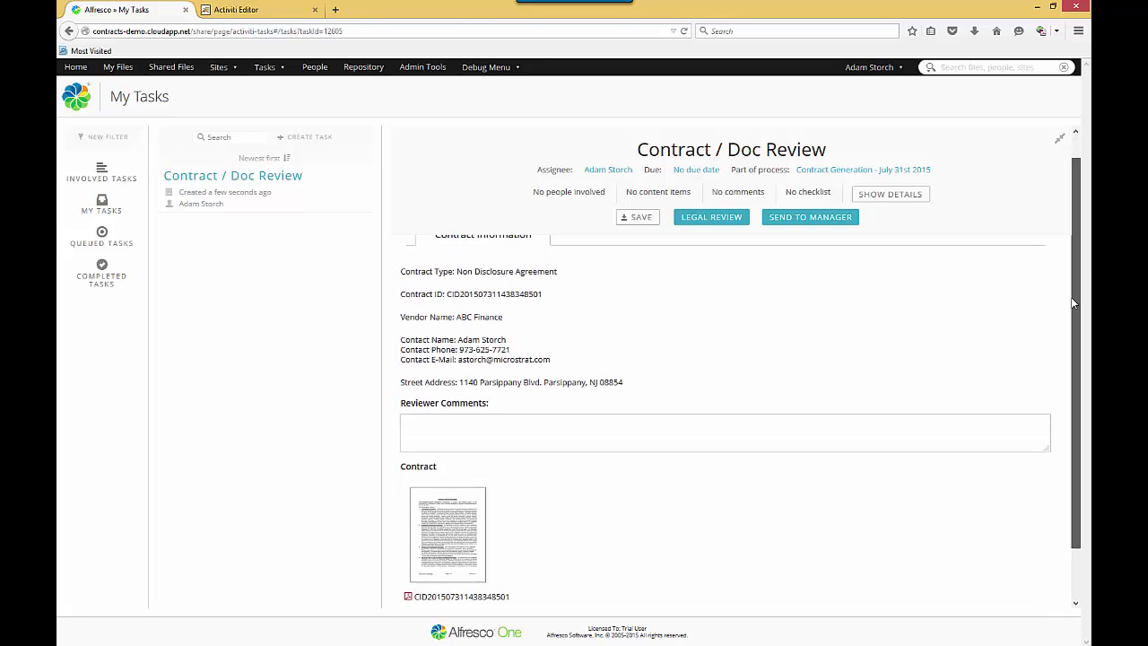
mouse_move(493, 509)
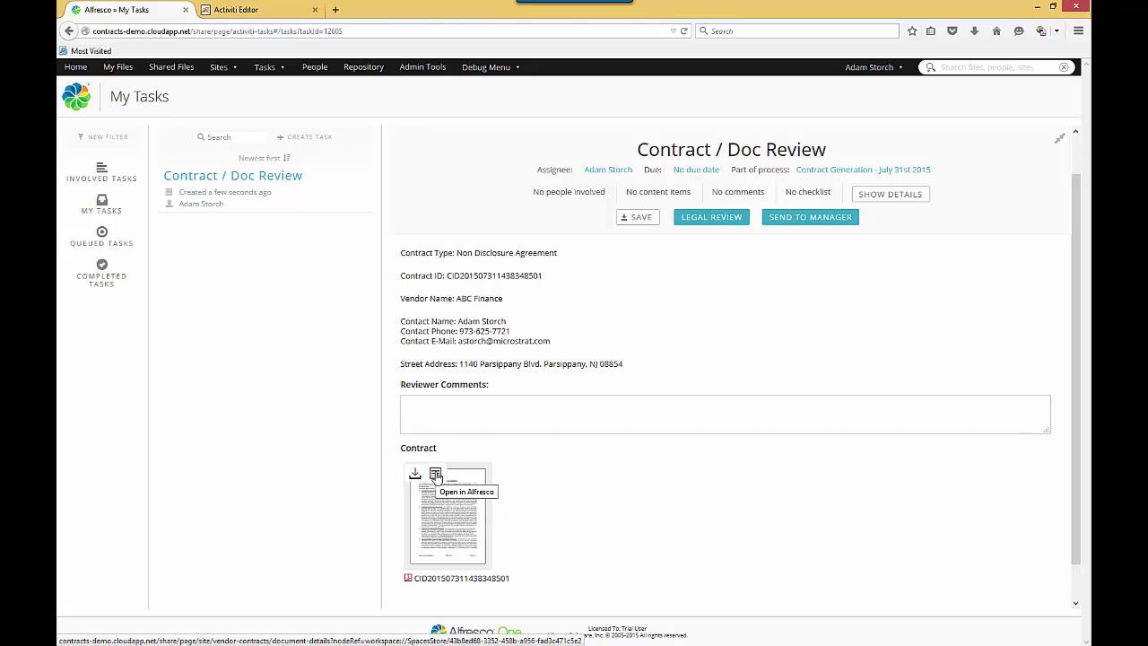
Open the contract document's details page and zoom the preview to 115%.
left_click(435, 476)
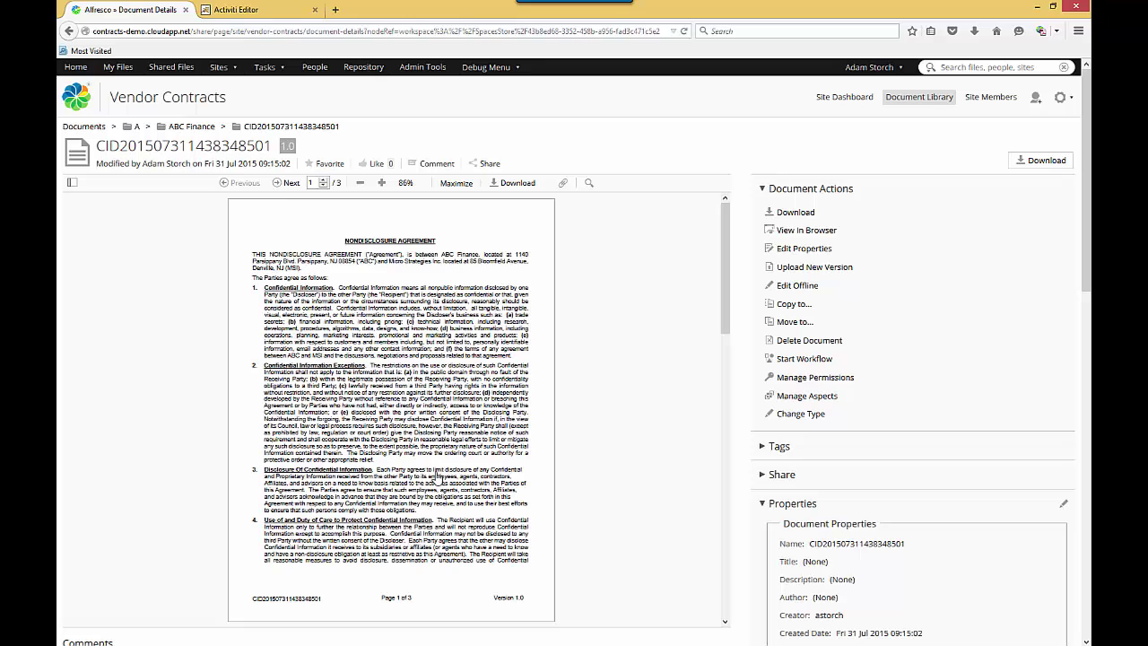
left_click(382, 183)
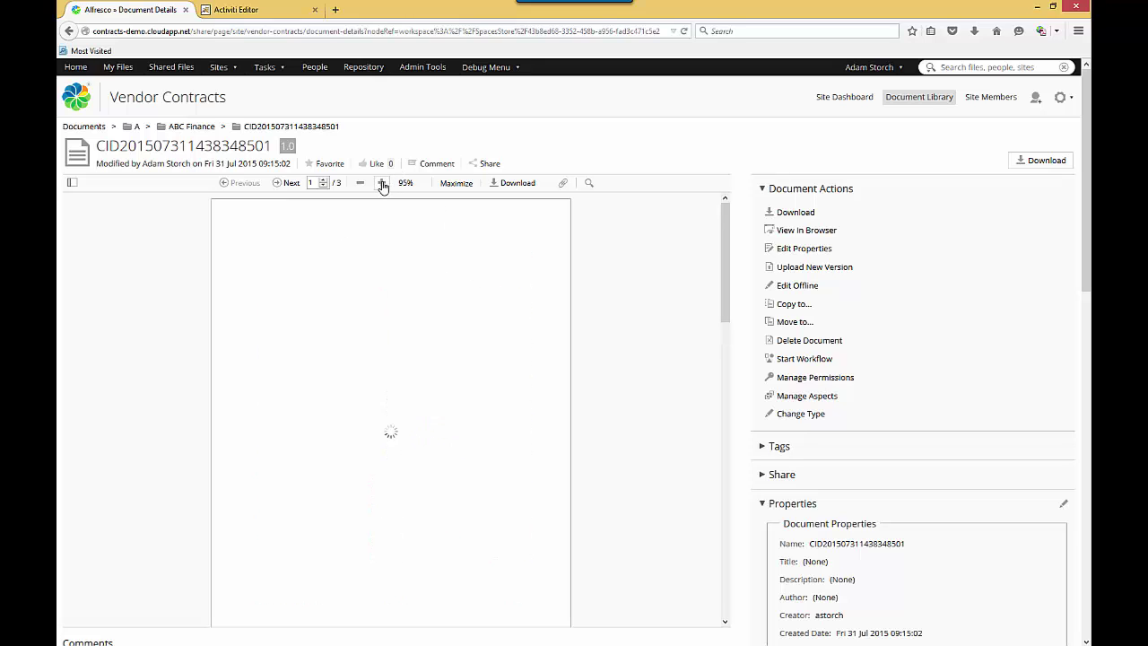
left_click(382, 183)
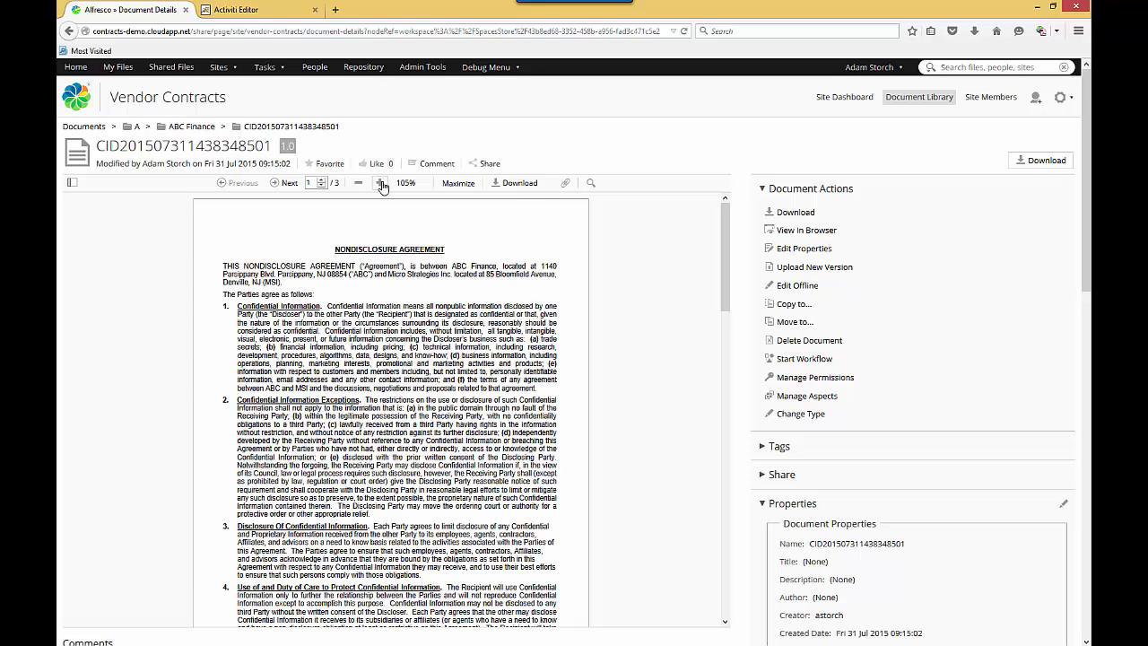
left_click(382, 183)
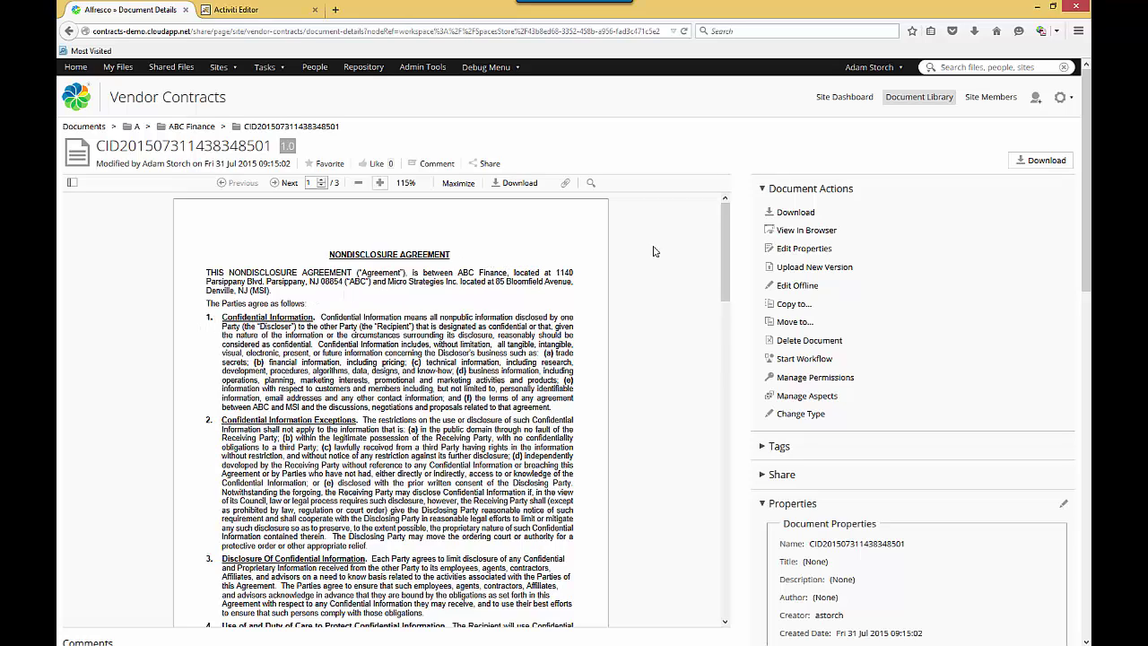
Scroll through all three pages of the Nondisclosure Agreement preview.
left_click_drag(727, 256, 730, 337)
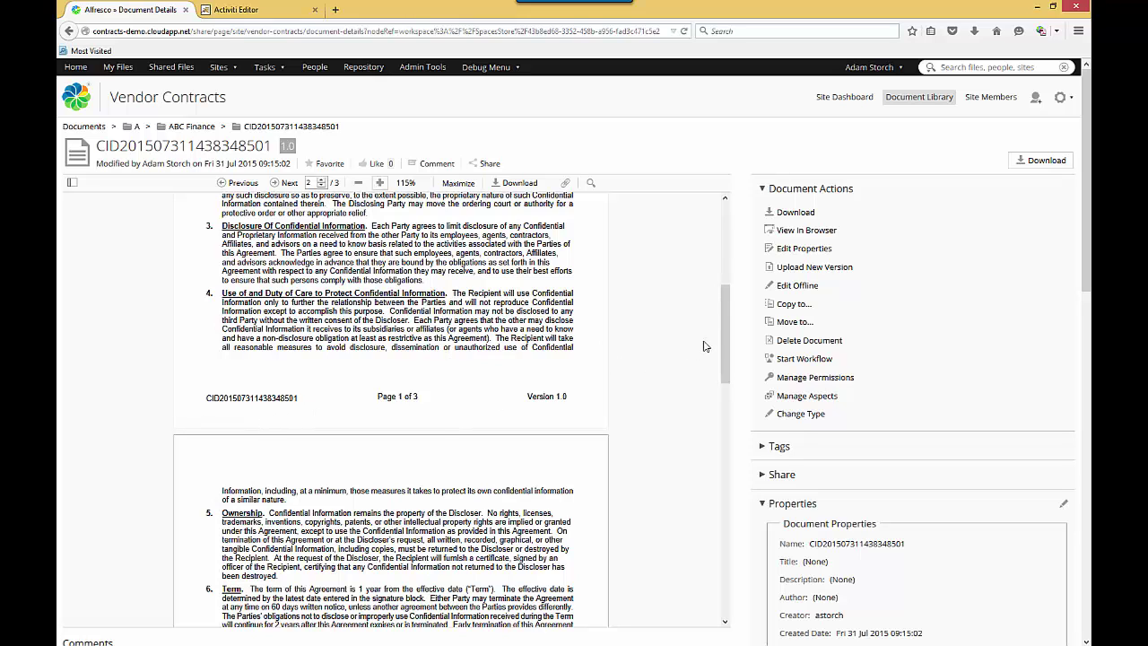
mouse_move(723, 348)
left_mouse_down()
mouse_move(756, 455)
mouse_move(745, 567)
left_mouse_up()
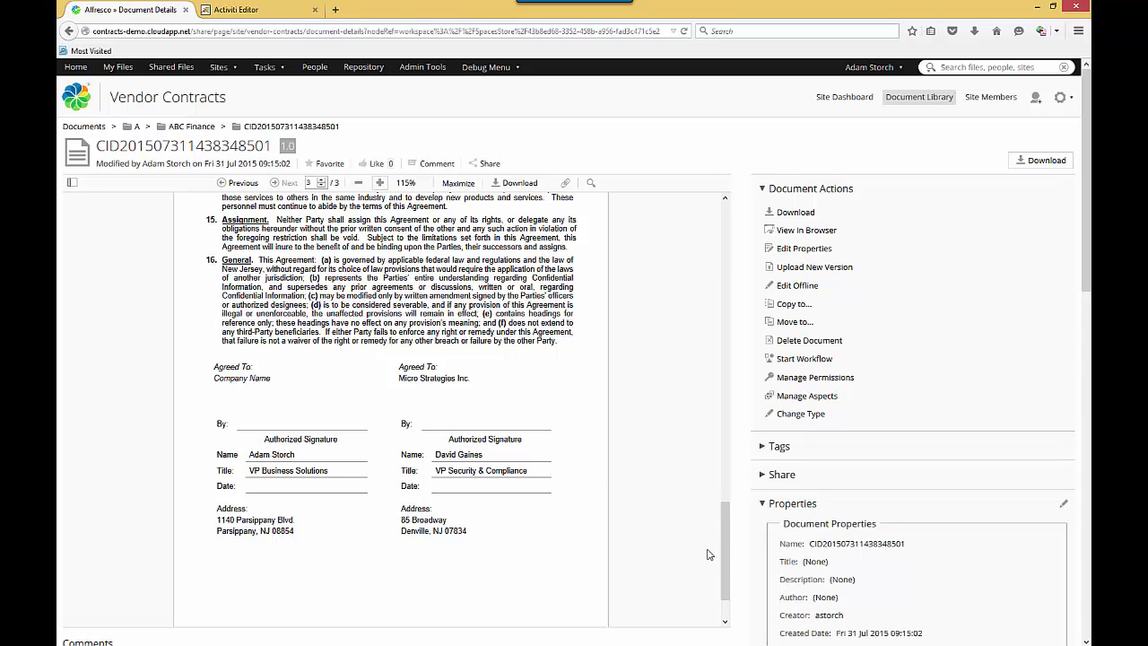
left_click_drag(725, 552, 700, 239)
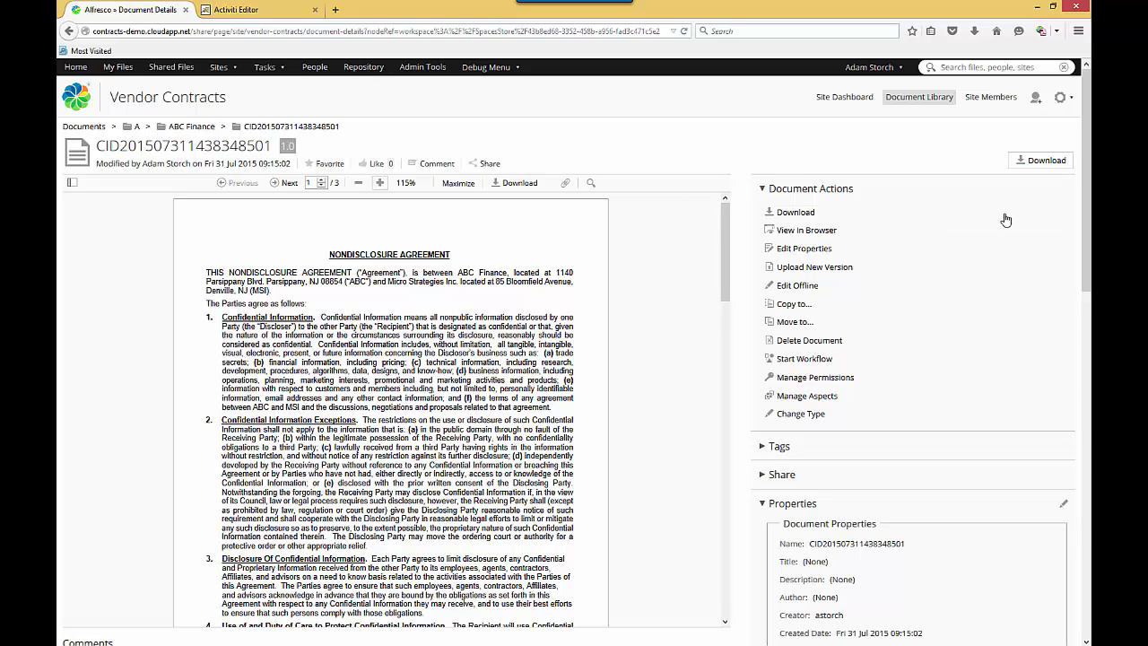
Collapse Document Actions and review the contract properties down to Follow Up Data.
left_click(762, 189)
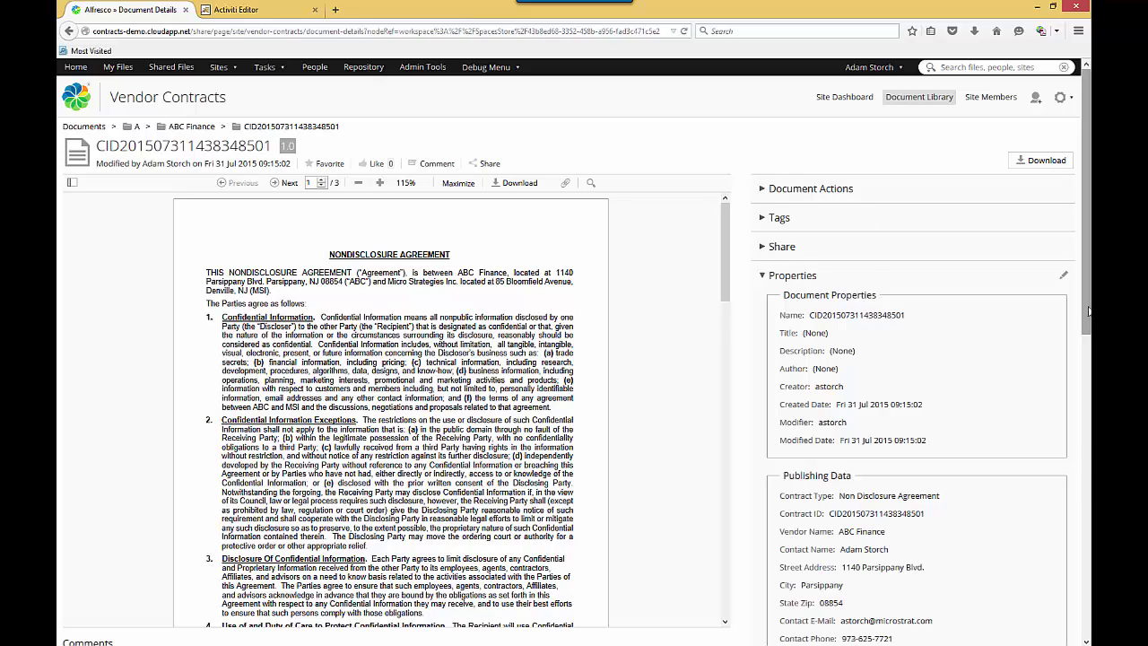
scroll(1086, 312, "down", 2)
scroll(1085, 313, "down", 2)
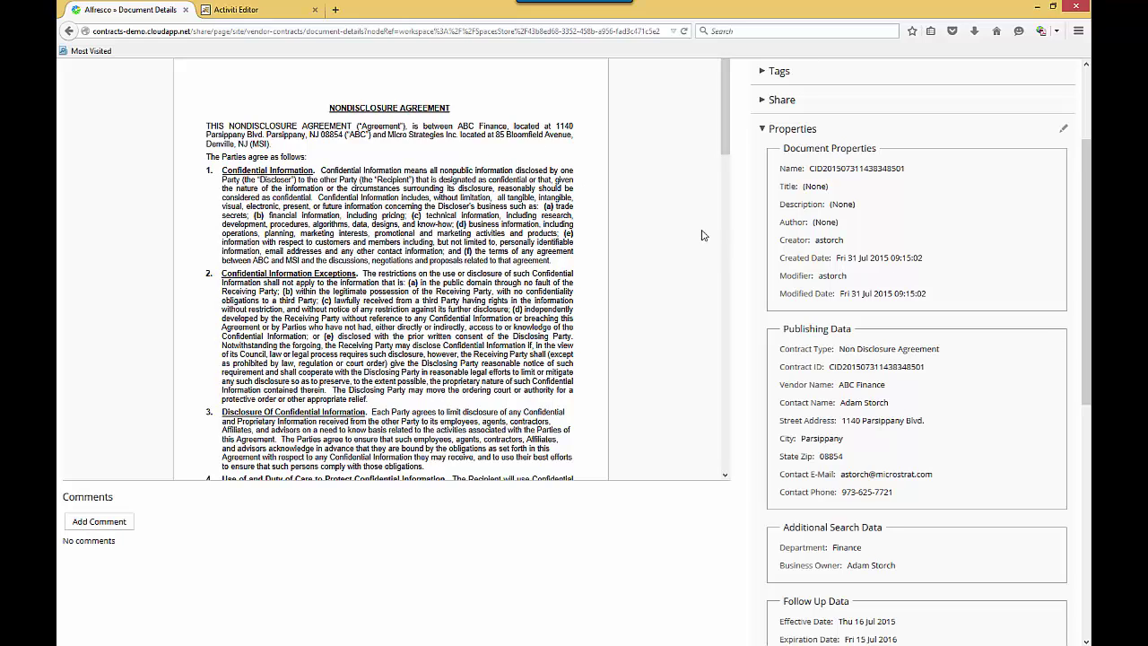
scroll(1089, 258, "down", 2)
scroll(1088, 260, "down", 3)
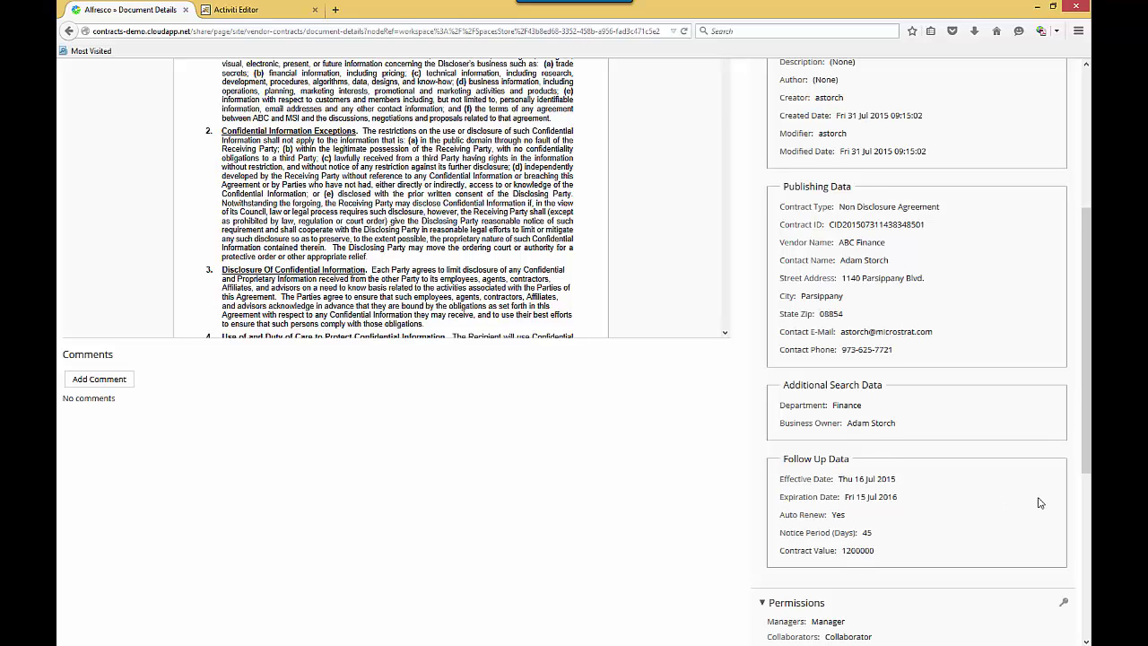
left_click_drag(1087, 456, 1073, 262)
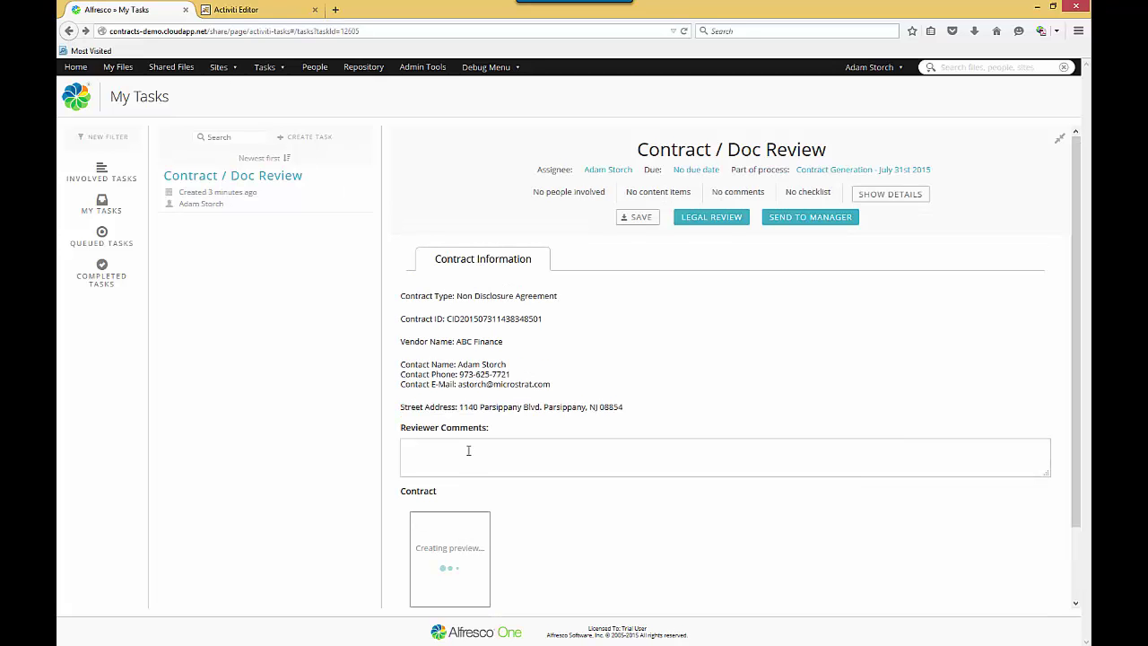
Add reviewer comment 'This looks great' and send the contract to Legal Review.
left_click(468, 451)
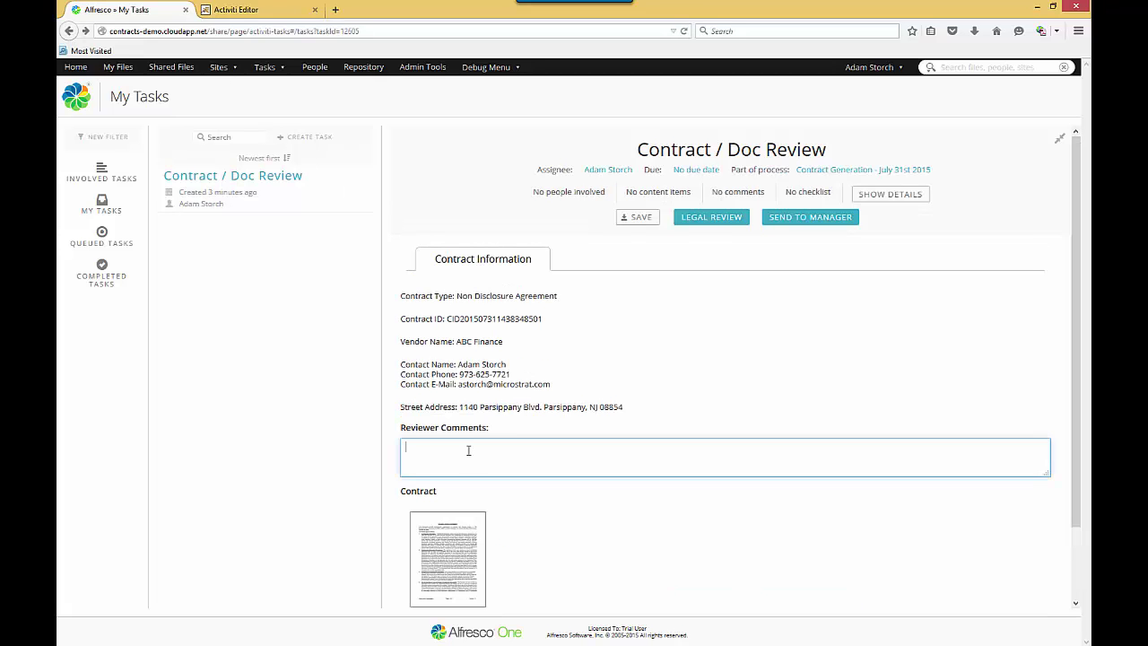
type("This looks great..")
left_click(722, 219)
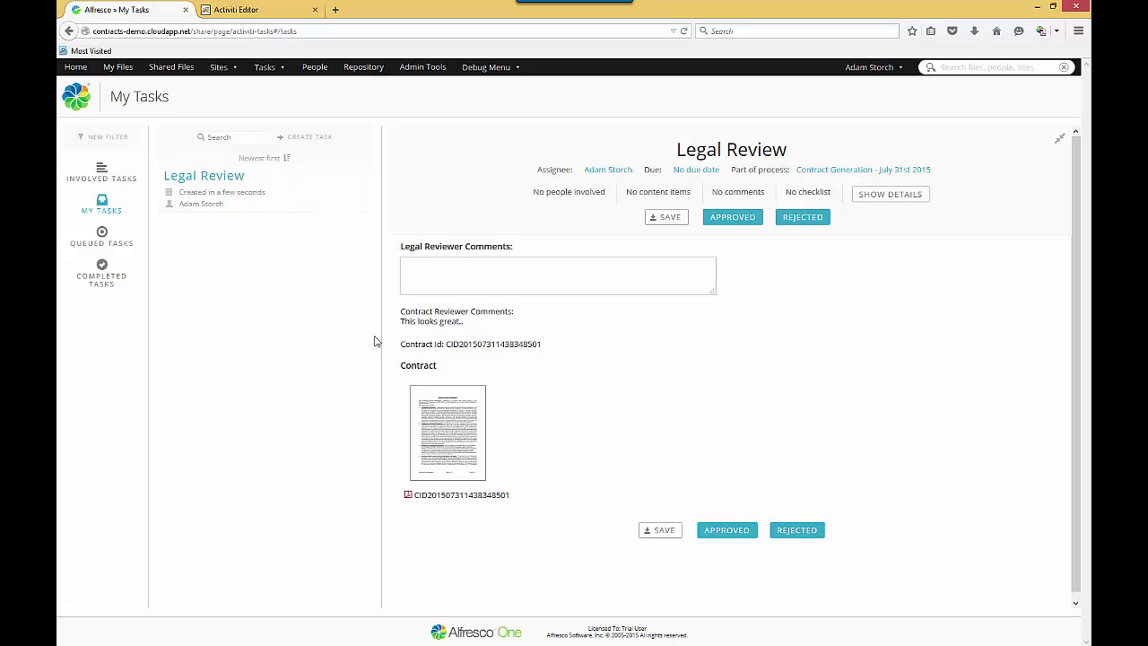
mouse_move(441, 403)
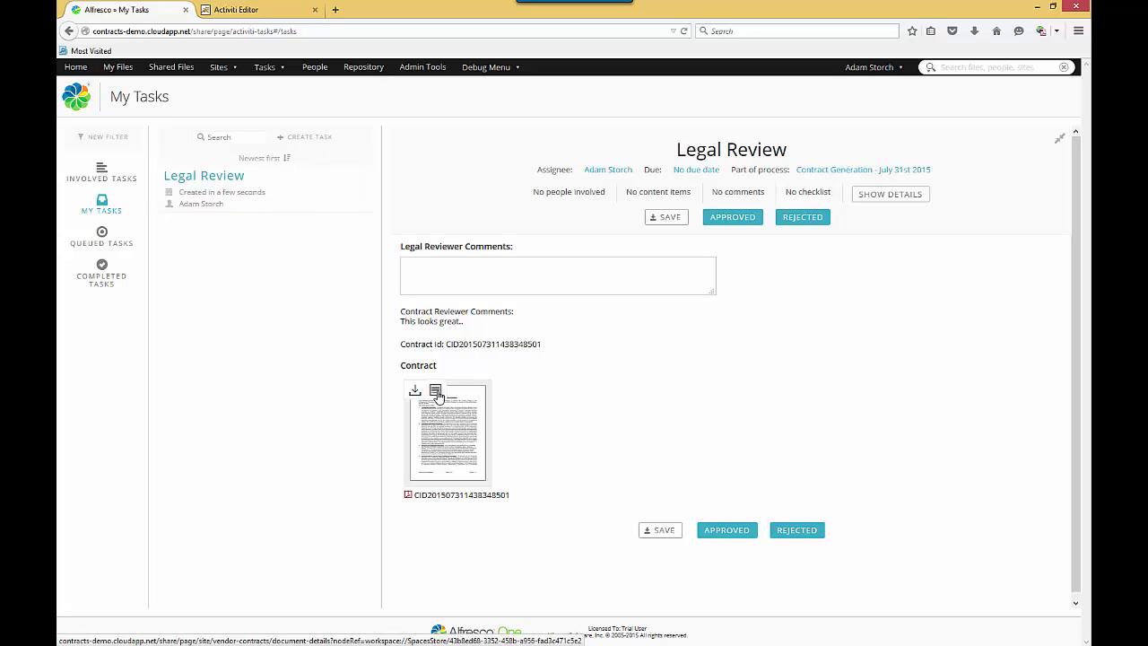